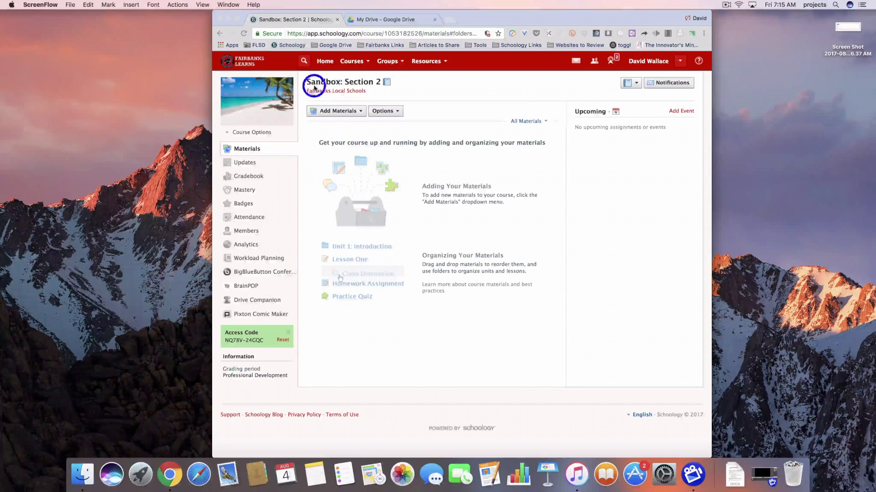
Open the Add Materials menu on the Sandbox: Section 2 Materials page.
left_click(333, 113)
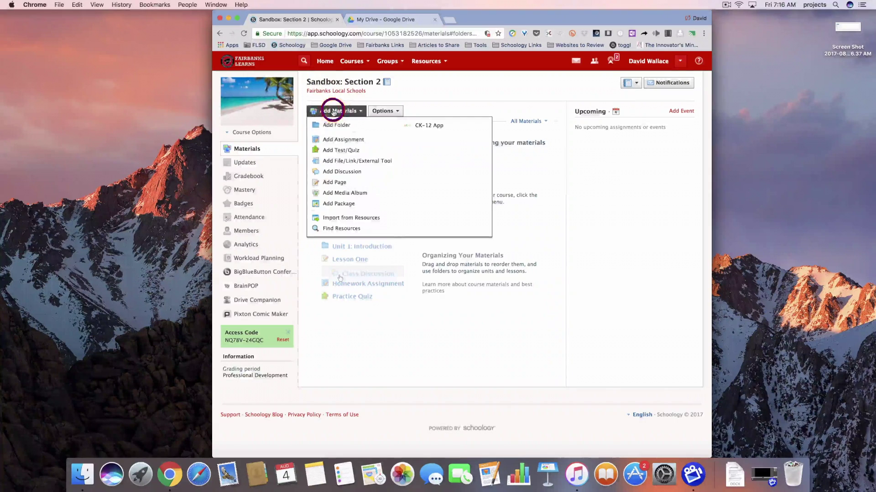
Create a new assignment named 'Test Integration' with the description 'Directions'.
left_click(343, 140)
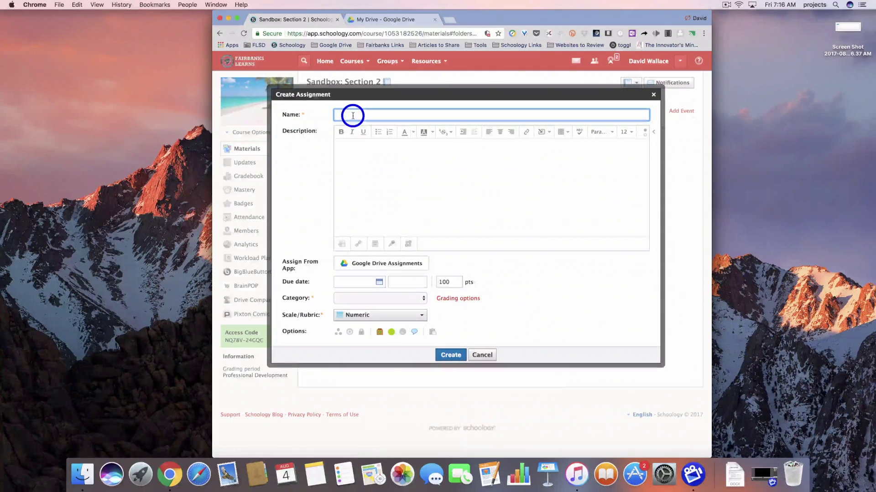
type("est")
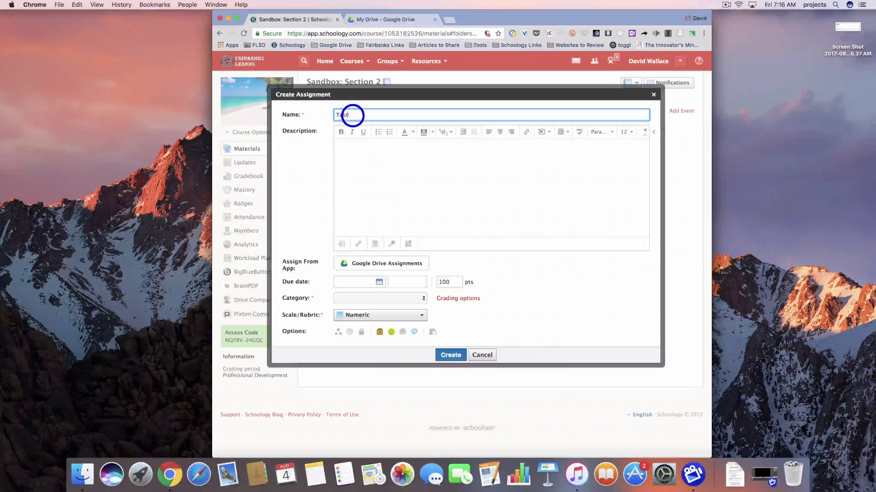
type(" Integration")
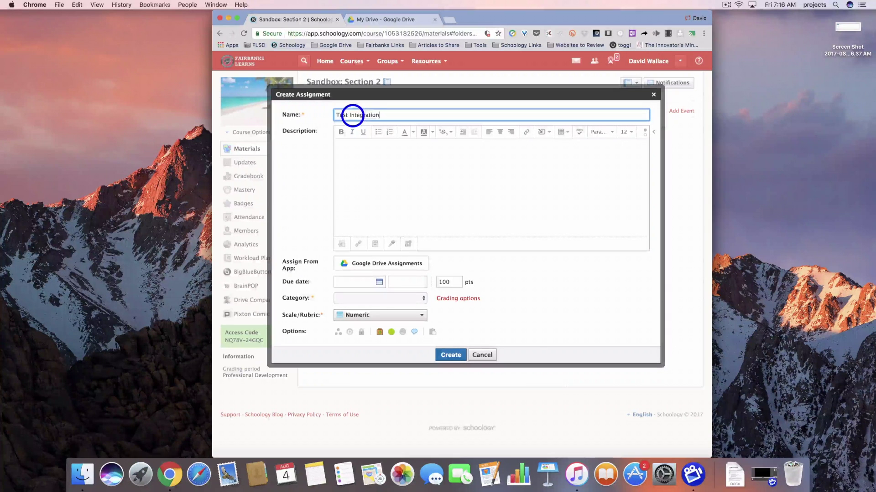
left_click(371, 157)
type("Directions")
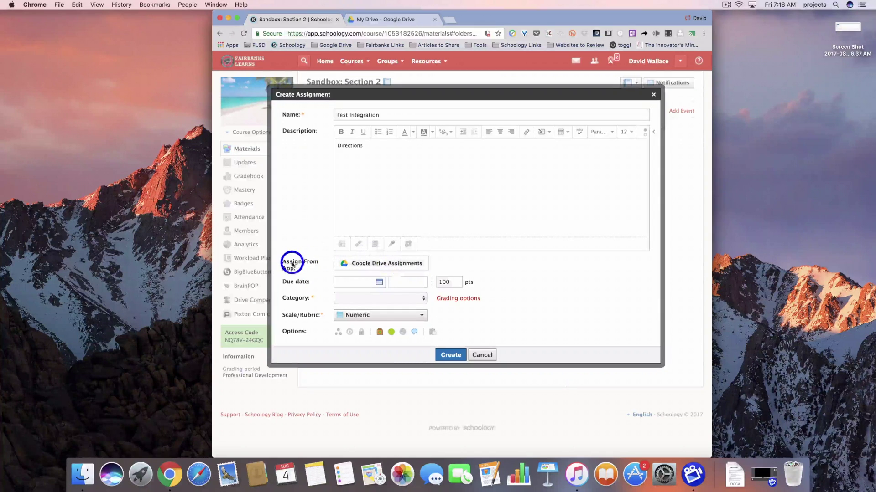
Attach the '**Test** New Schoology Integration with Google Drive' file from My Drive as a per-student copy.
left_click(388, 264)
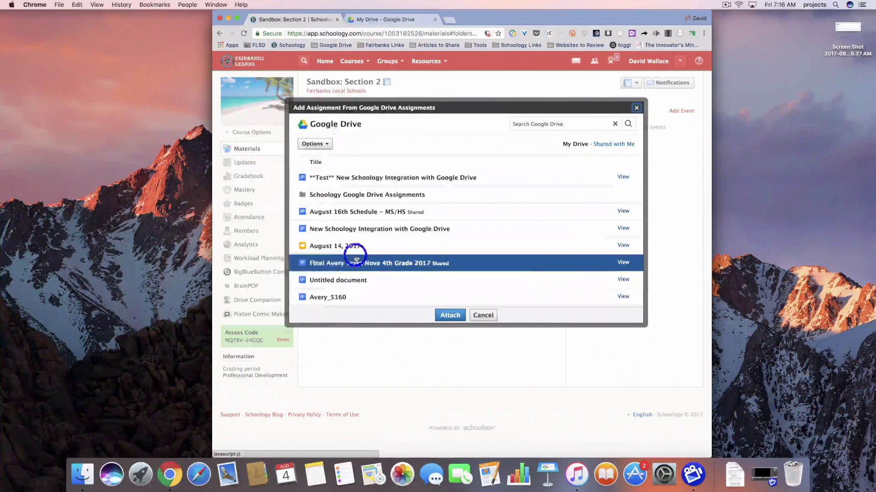
scroll(360, 249, "down", 5)
scroll(361, 254, "down", 15)
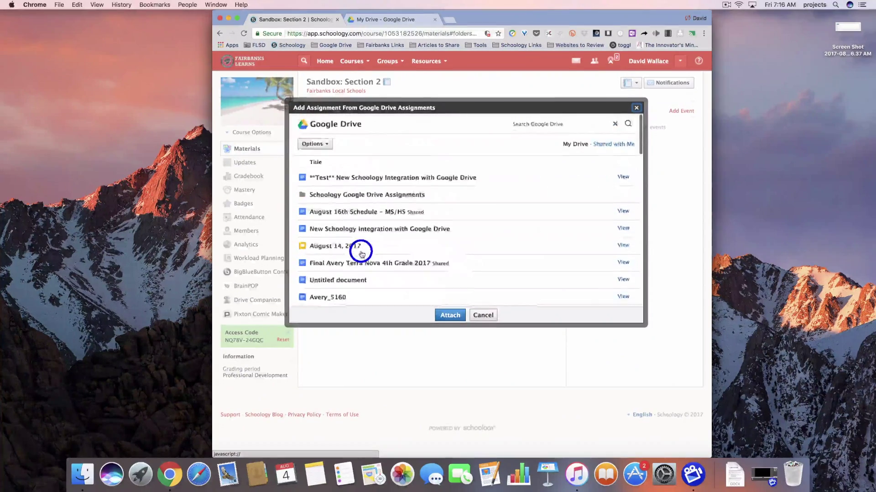
scroll(360, 254, "up", 20)
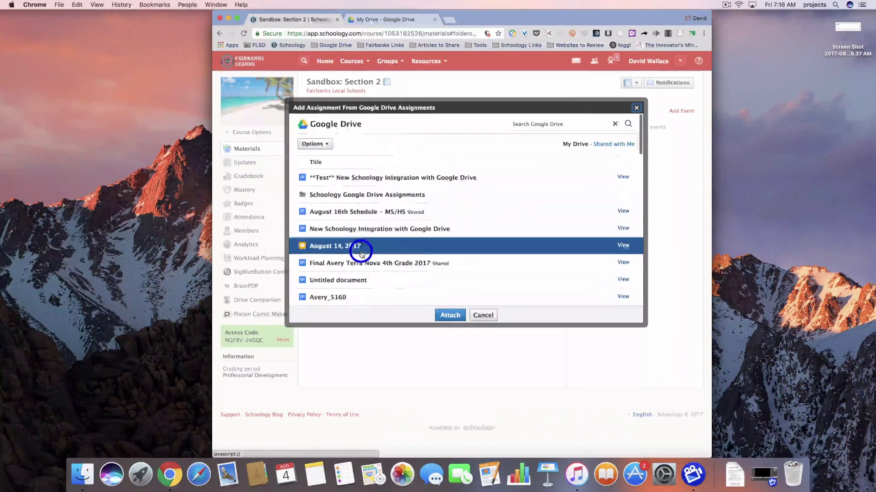
left_click(597, 124)
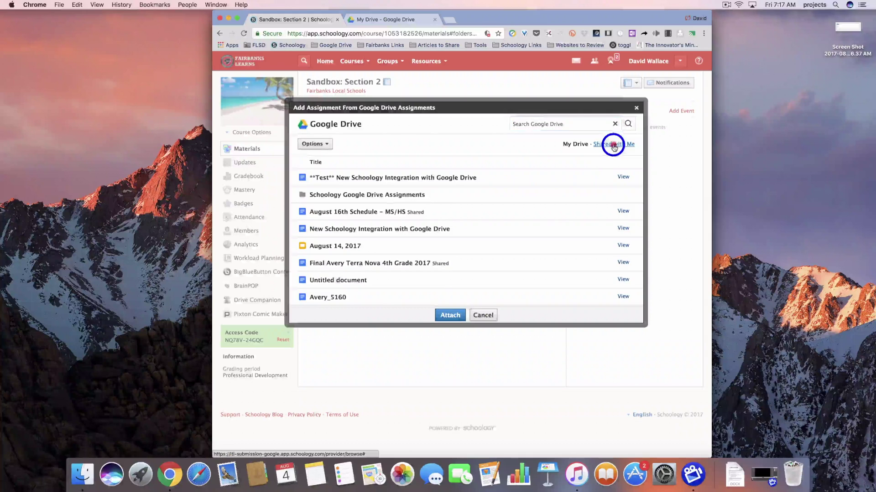
left_click(603, 144)
left_click(576, 143)
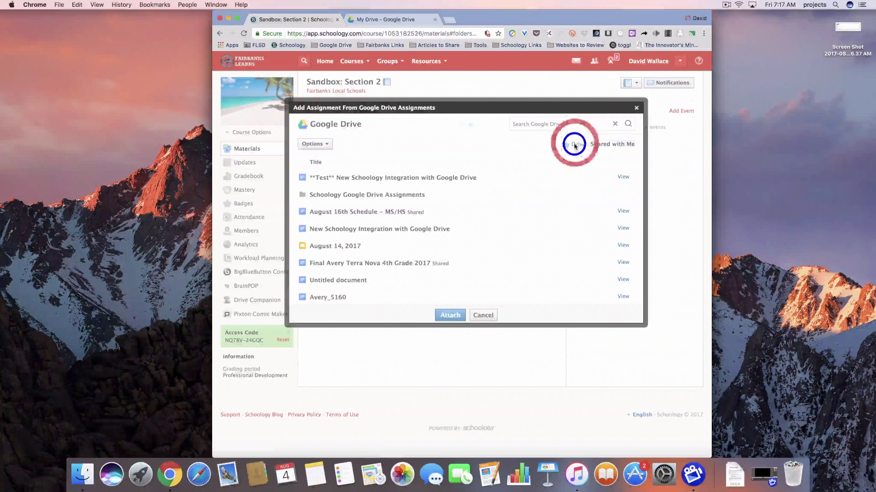
left_click(307, 176)
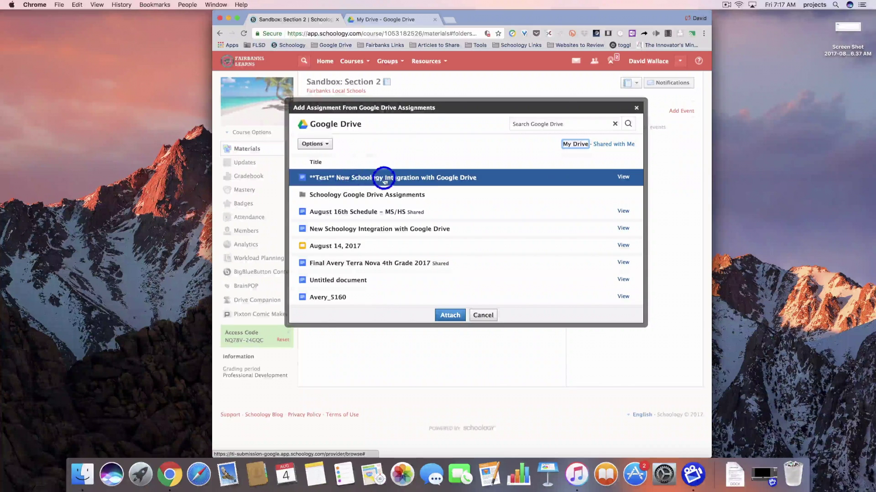
left_click(420, 179)
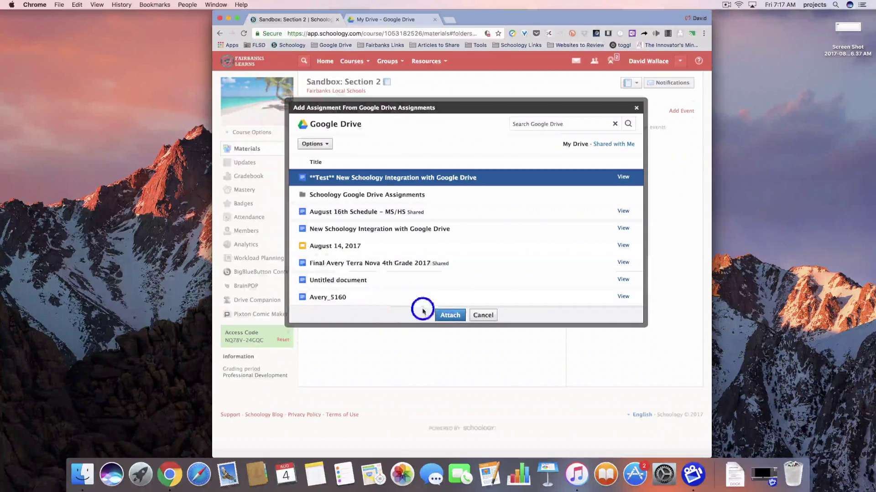
left_click(450, 315)
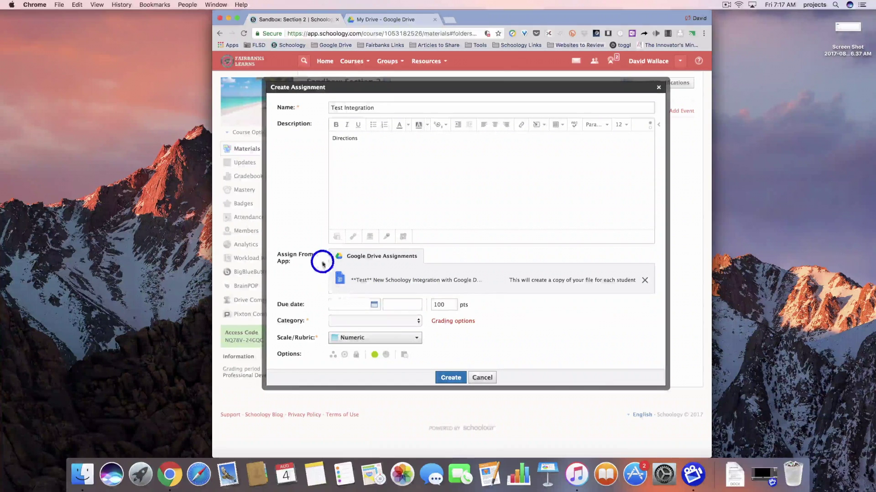
Create the assignment with no due date, in Sample Category, graded by the 8-point Sample Rubric.
left_click(367, 307)
left_click(469, 313)
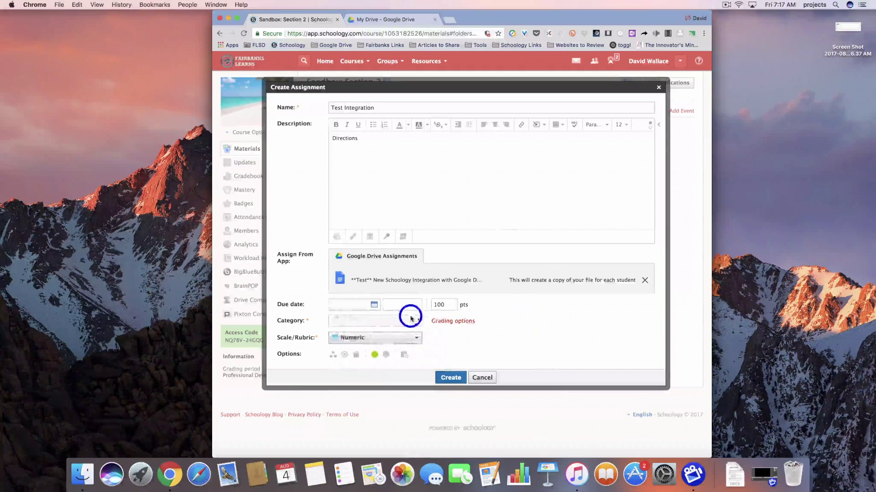
left_click(420, 319)
left_click(402, 335)
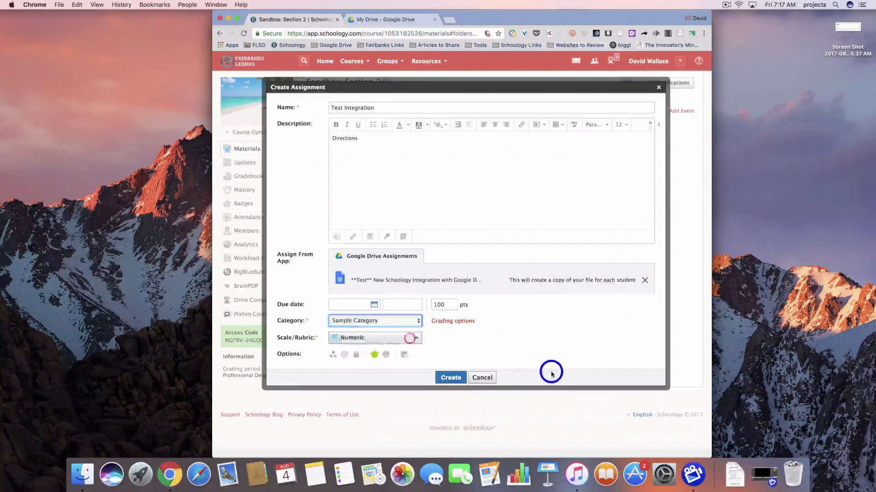
left_click(401, 337)
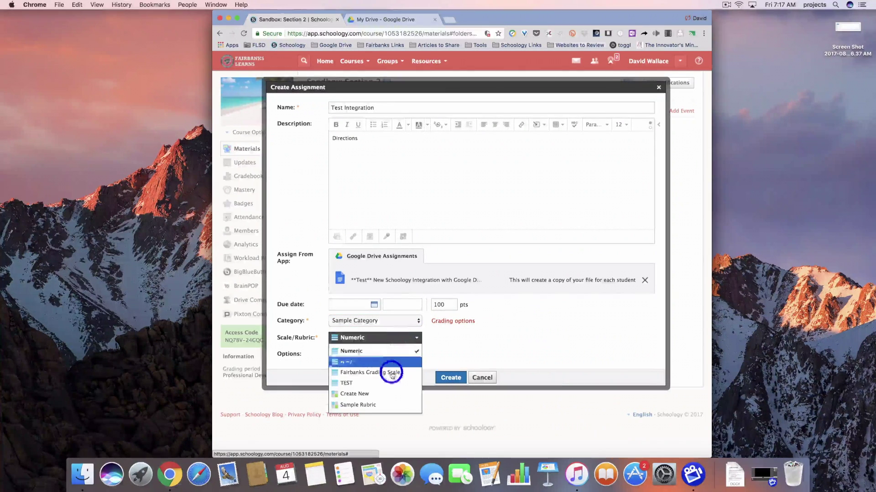
left_click(394, 403)
left_click(457, 394)
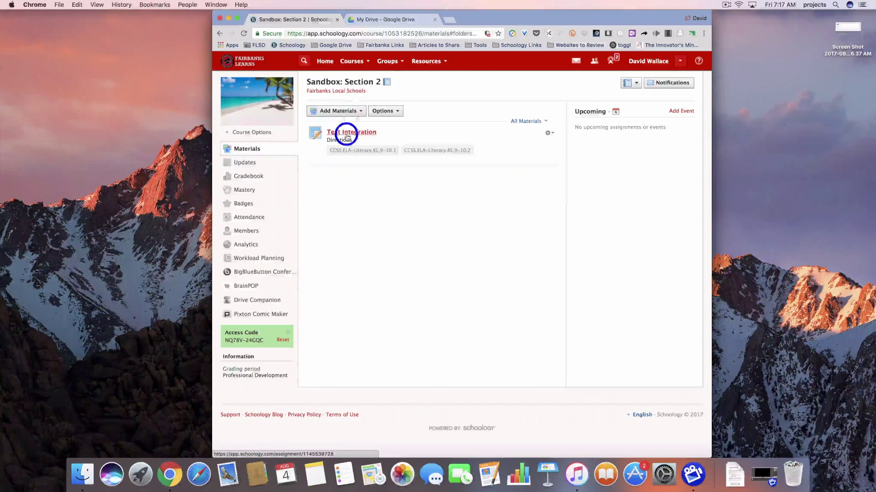
Open Test Integration, check each student's in-progress status and the empty Submissions tab.
left_click(370, 135)
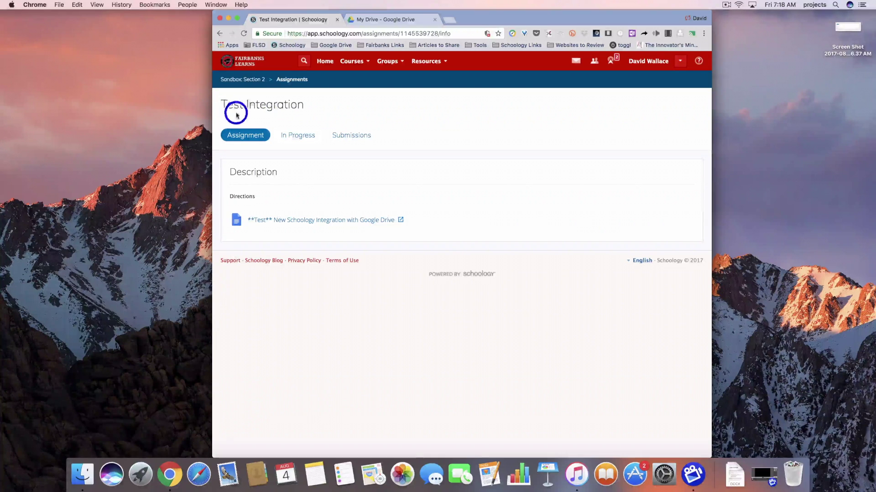
left_click(298, 137)
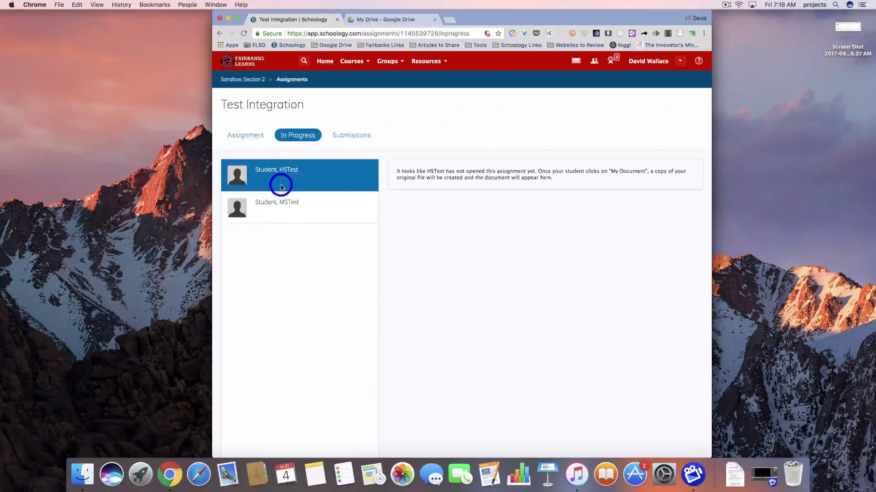
left_click(271, 211)
left_click(270, 182)
left_click(270, 211)
left_click(282, 182)
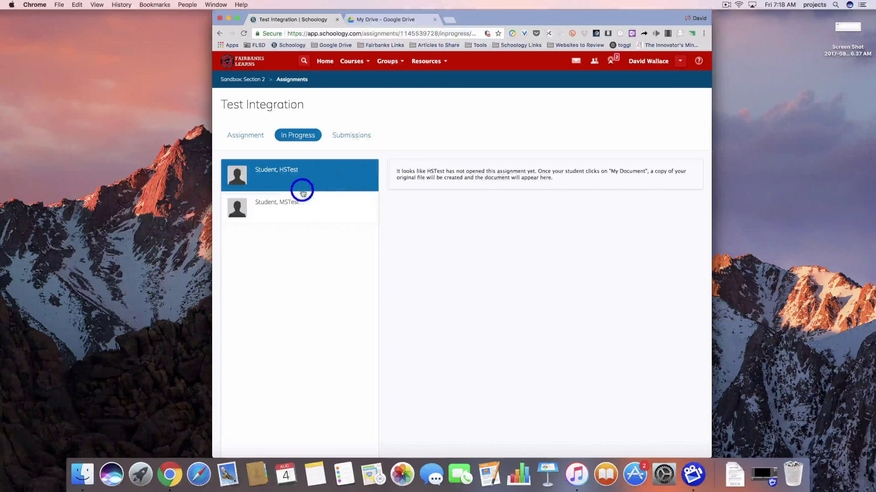
left_click(351, 135)
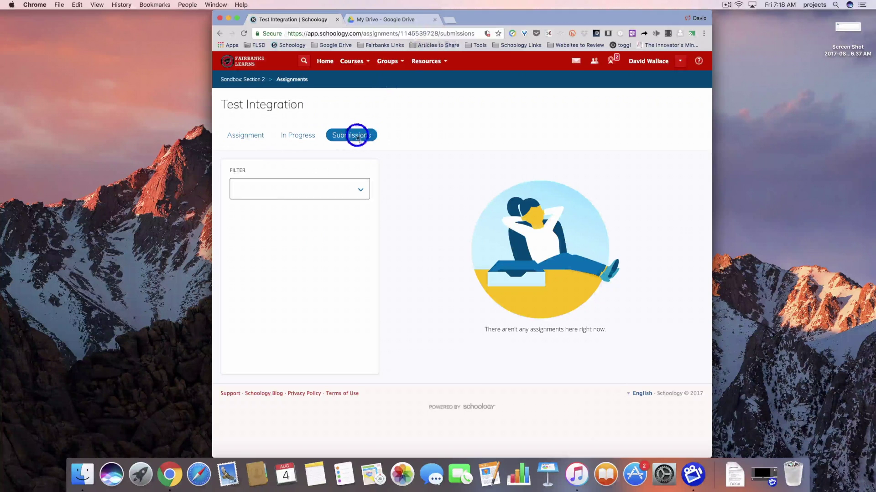
left_click(255, 135)
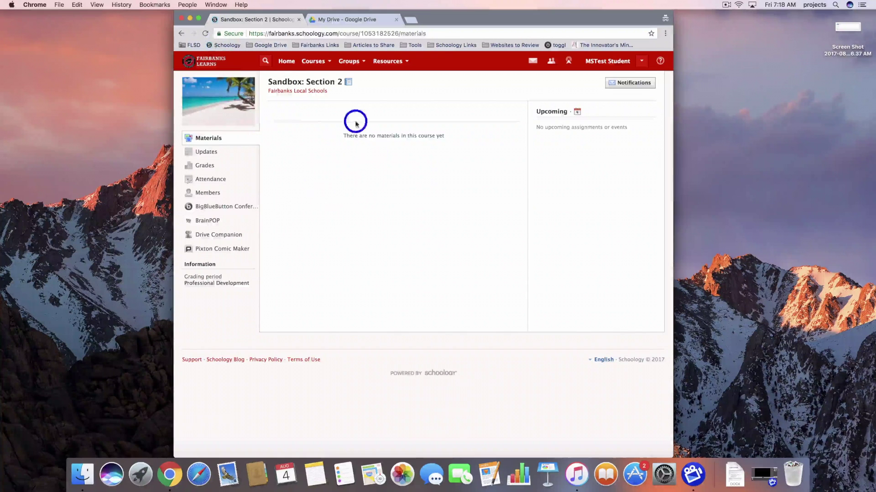
As the student, refresh the materials and open your own copy of the Test Integration document.
left_click(205, 35)
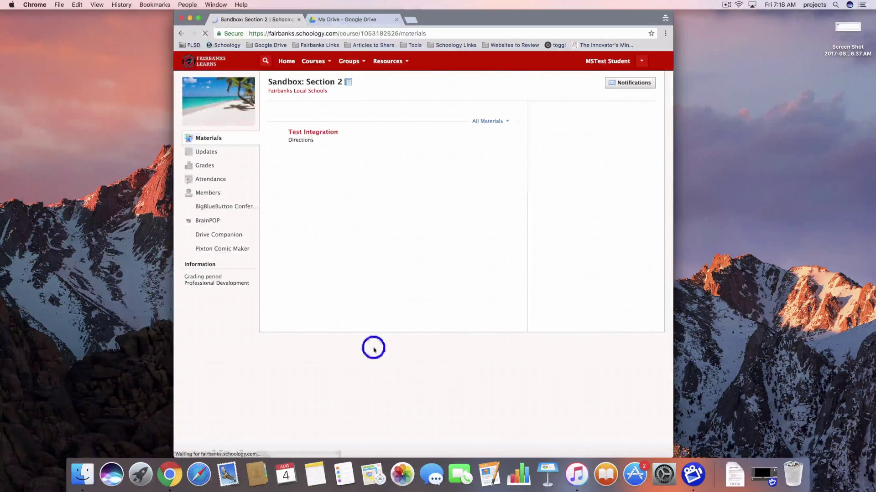
left_click(307, 133)
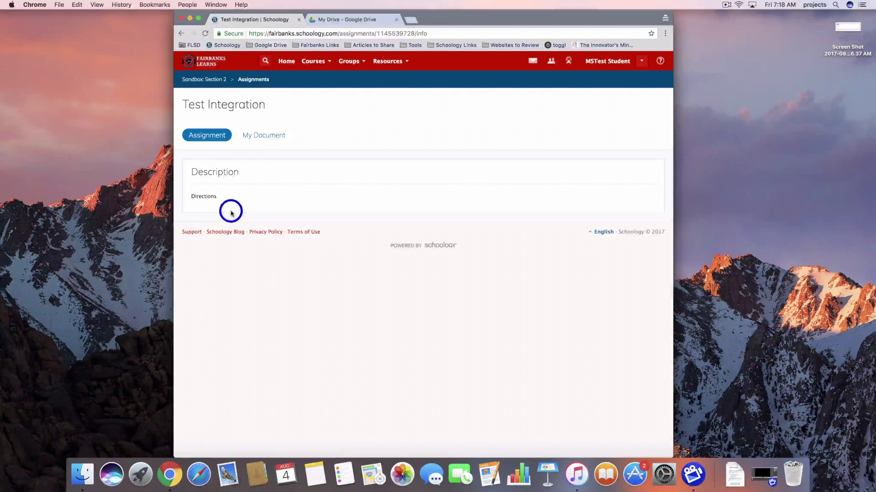
left_click(267, 136)
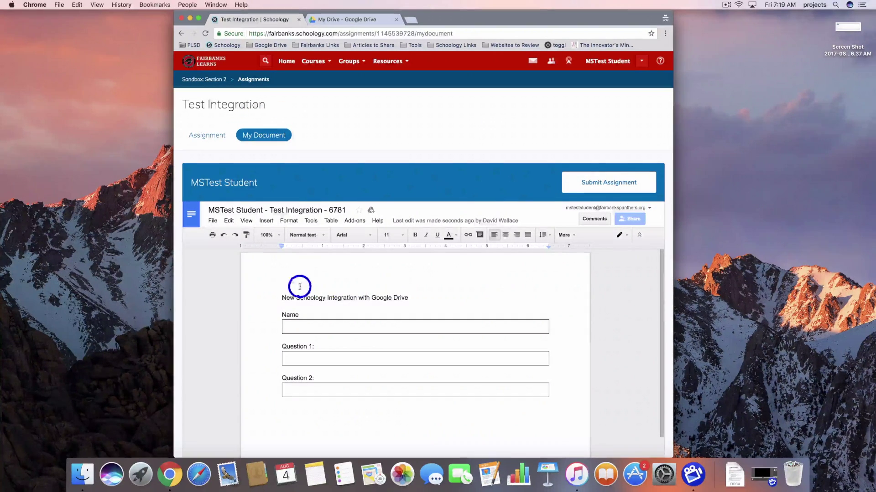
Place the teacher and student windows side by side and show the teacher's In Progress list.
scroll(275, 301, "down", 1)
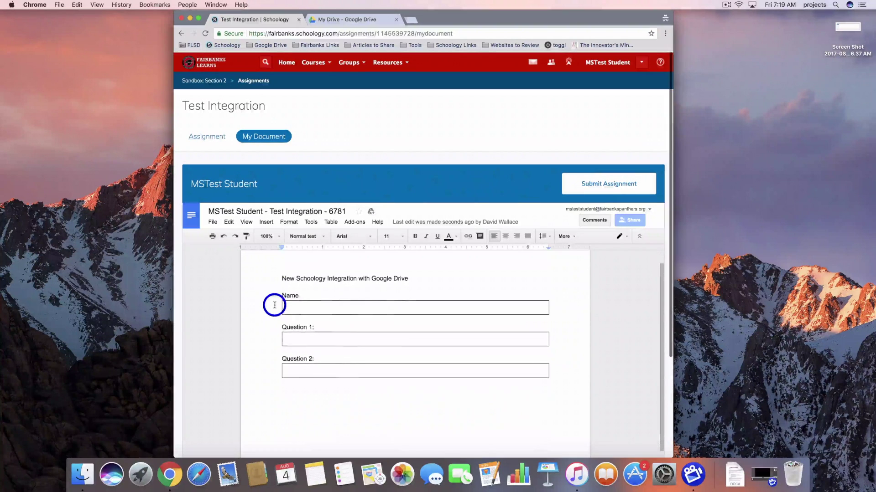
scroll(366, 258, "up", 1)
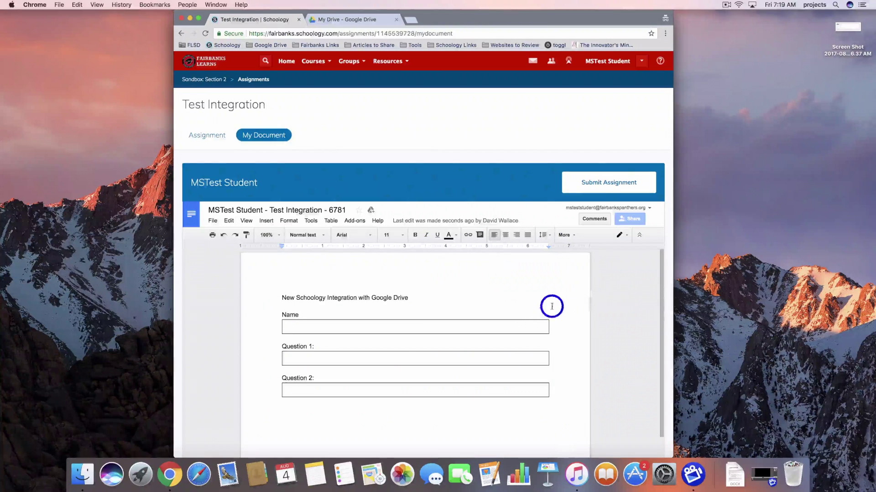
left_click_drag(449, 20, 648, 2)
left_click(310, 107)
left_click_drag(458, 24, 283, 14)
left_click(79, 136)
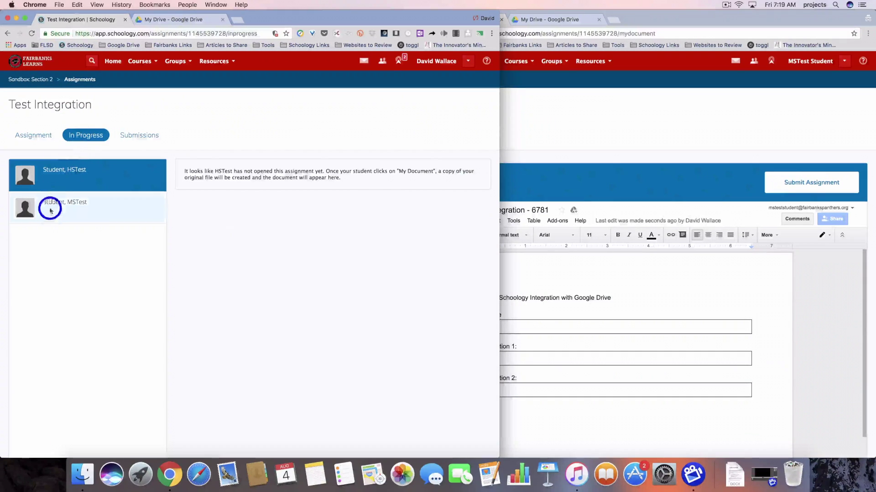
As teacher, open the student's in-progress document and widen the teacher window.
left_click(90, 211)
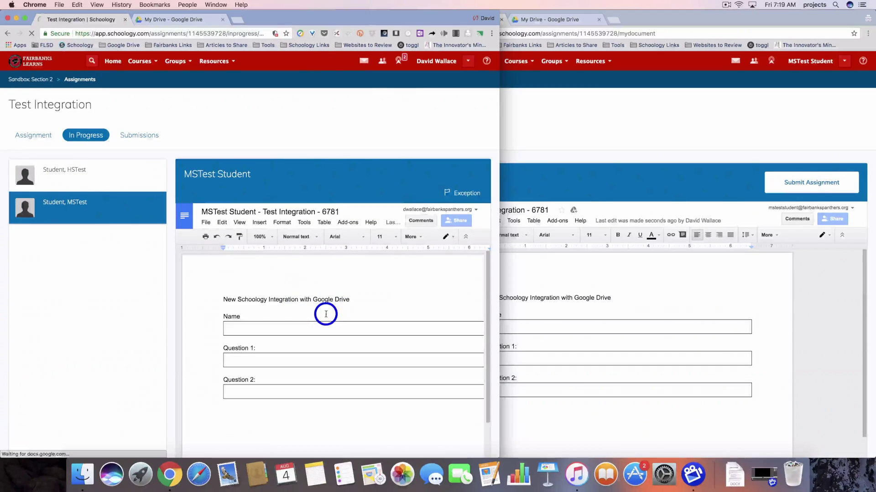
scroll(327, 313, "down", 2)
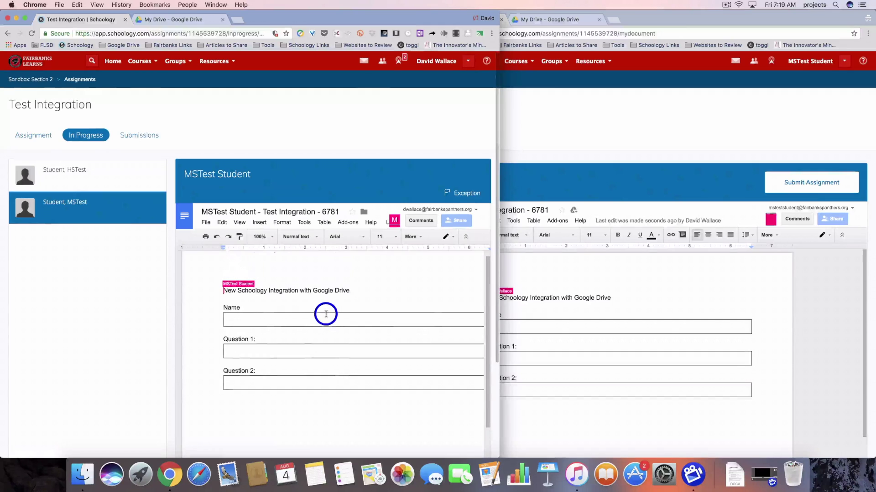
scroll(326, 313, "down", 1)
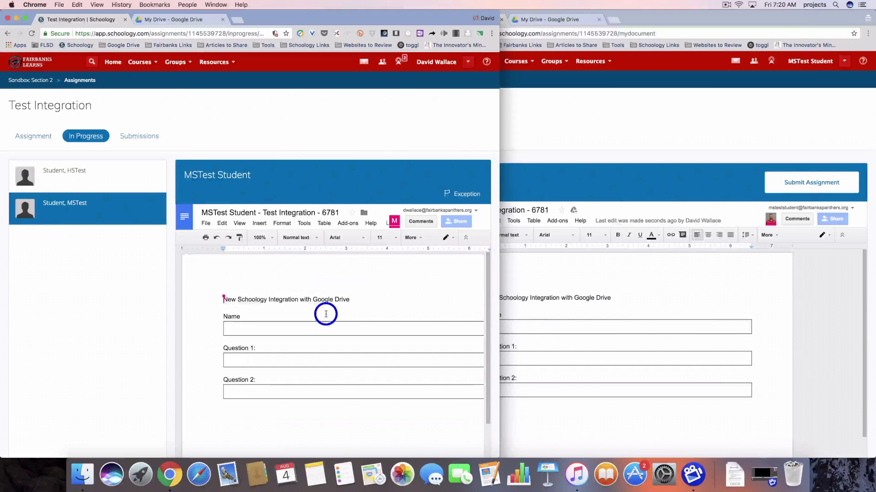
left_click_drag(493, 302, 524, 301)
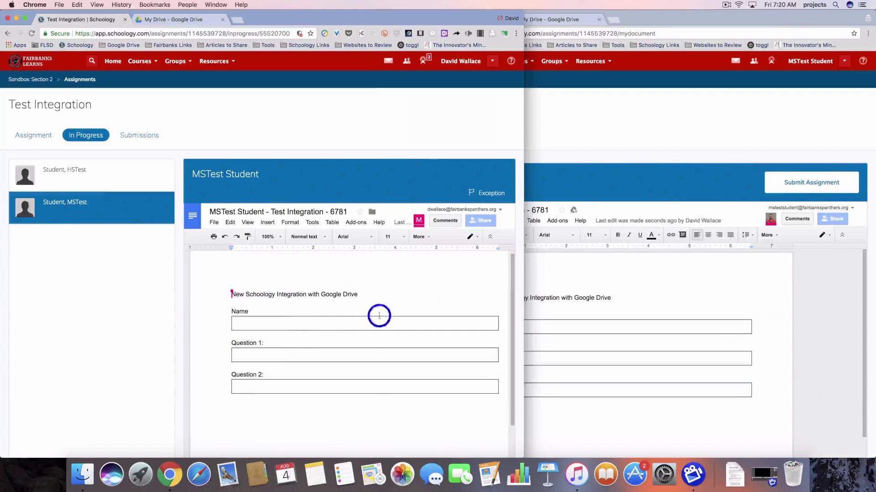
left_click(566, 274)
In the student window, enter the student's name, answer Question 1 with 'Answer 1', and begin Question 2.
left_click(495, 324)
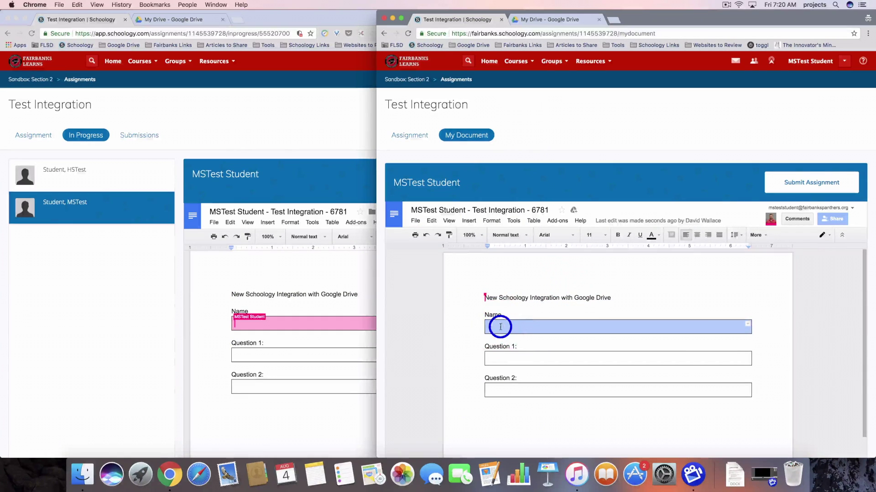
left_click(499, 326)
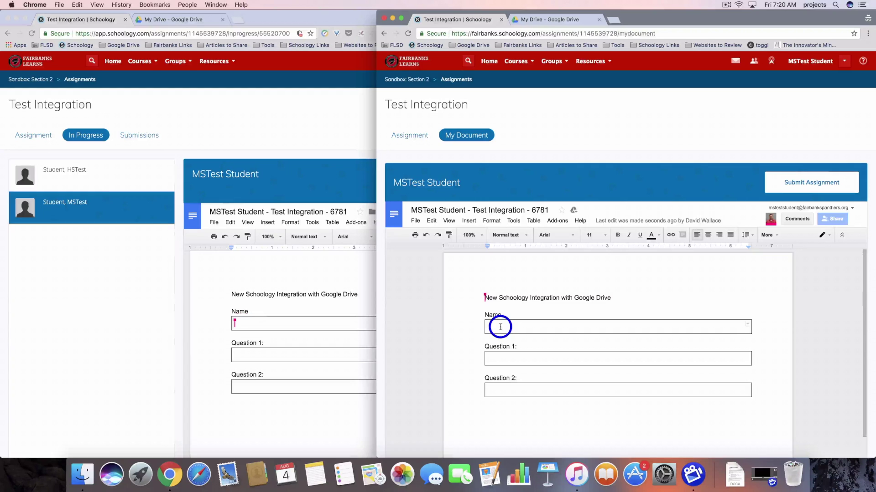
type("MS")
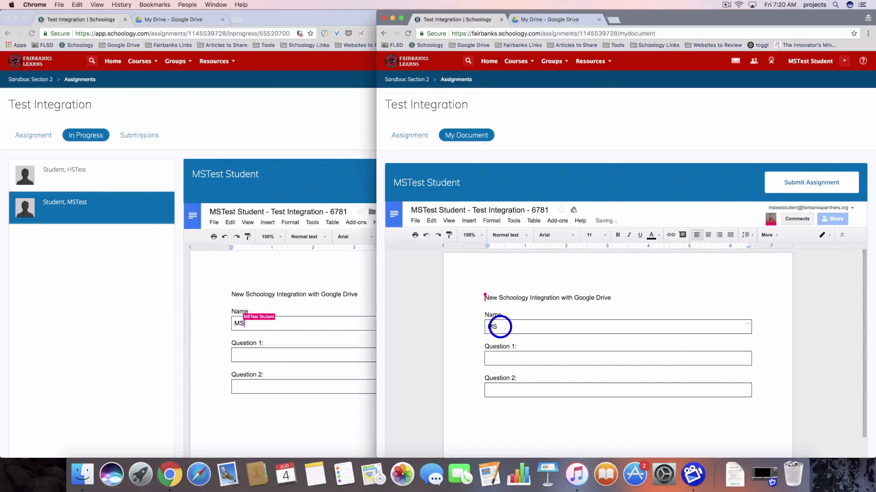
type("Test Student")
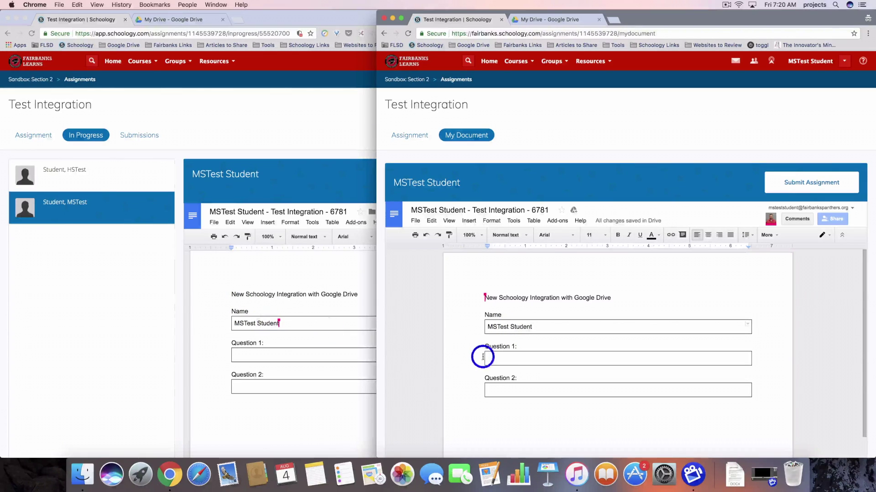
left_click_drag(481, 357, 498, 357)
type("Answer 1")
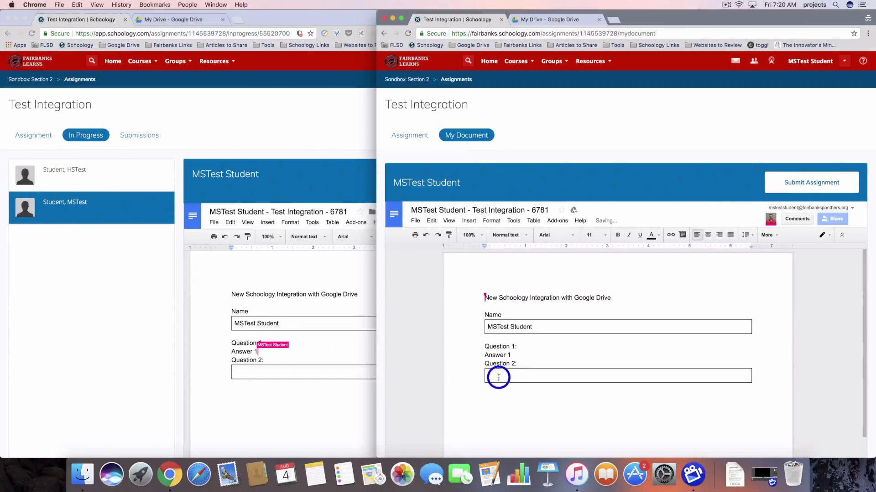
double_click(498, 378)
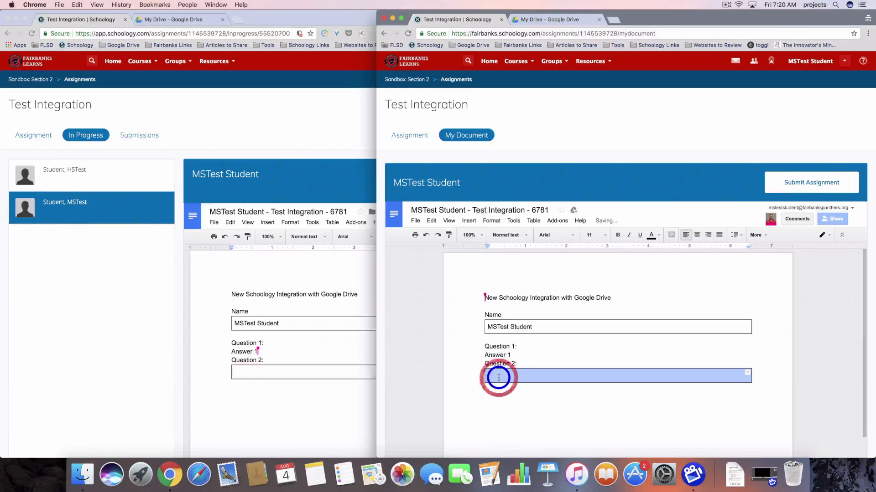
type("Answer 2")
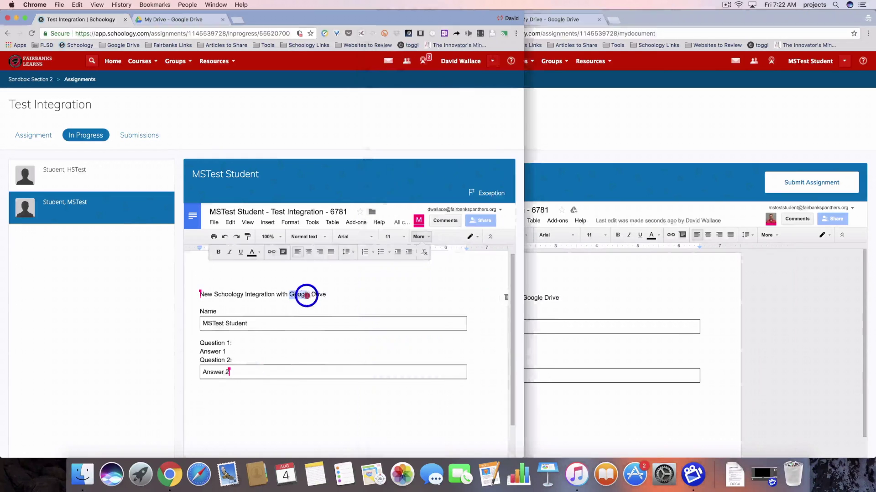
As teacher, comment 'Great Job!' on the words 'Google Drive' in the document heading.
left_click_drag(303, 295, 318, 294)
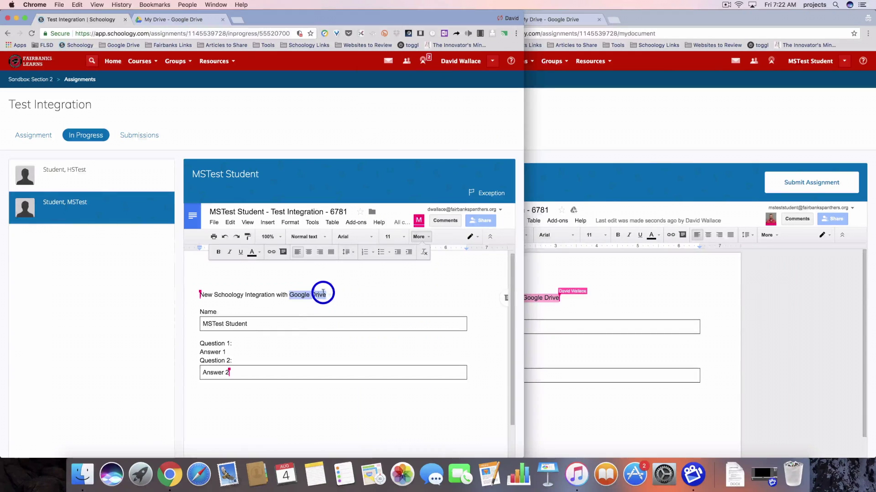
left_click(283, 252)
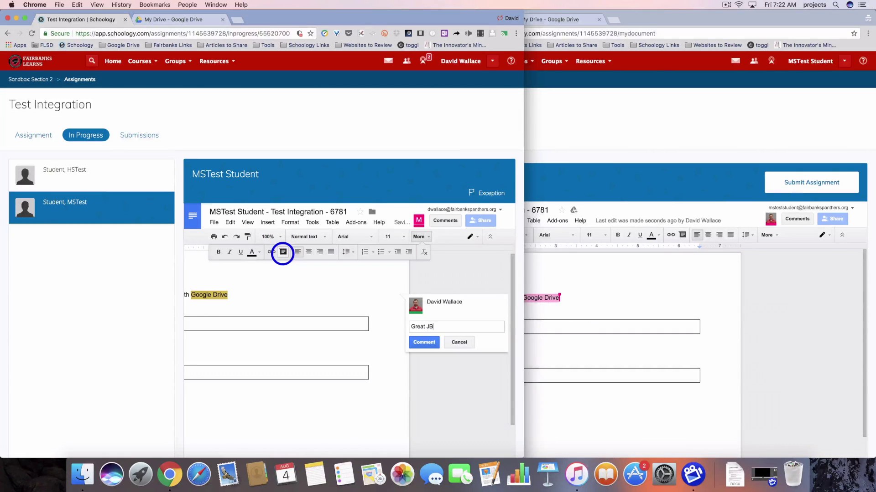
left_click(417, 342)
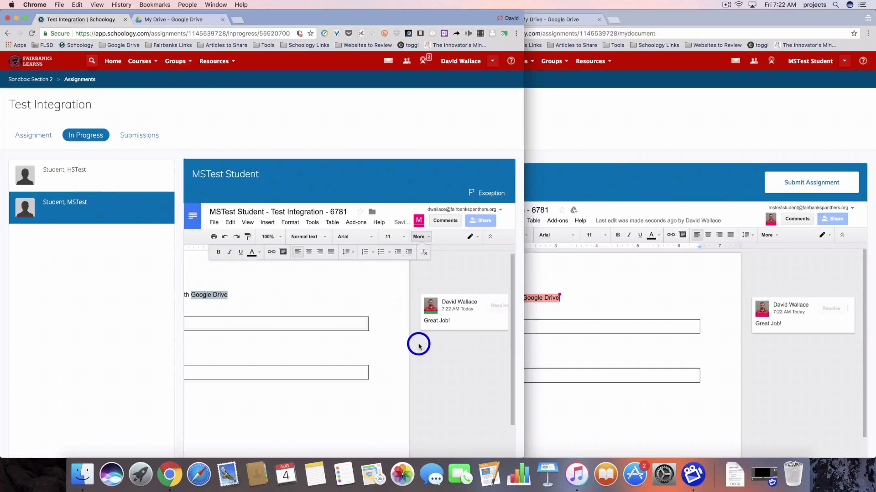
left_click(652, 283)
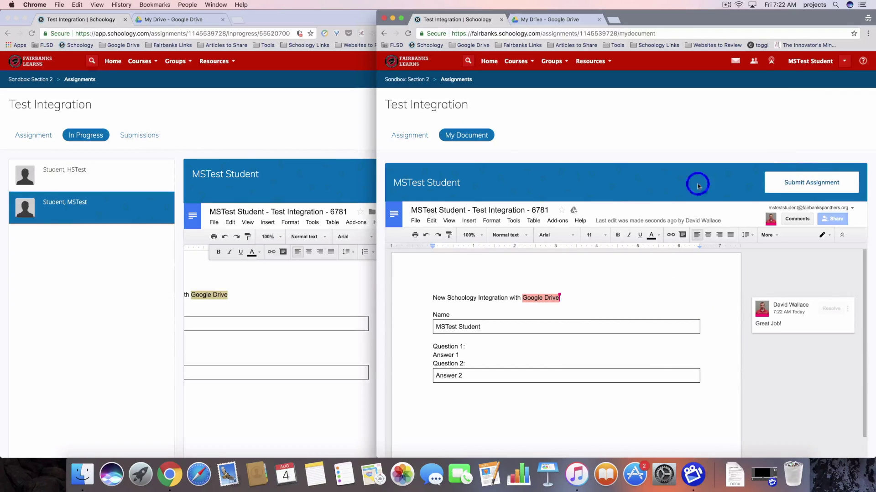
Submit the student's assignment and view it On Time, ungraded at —/8, in the teacher's Submissions tab.
left_click(794, 183)
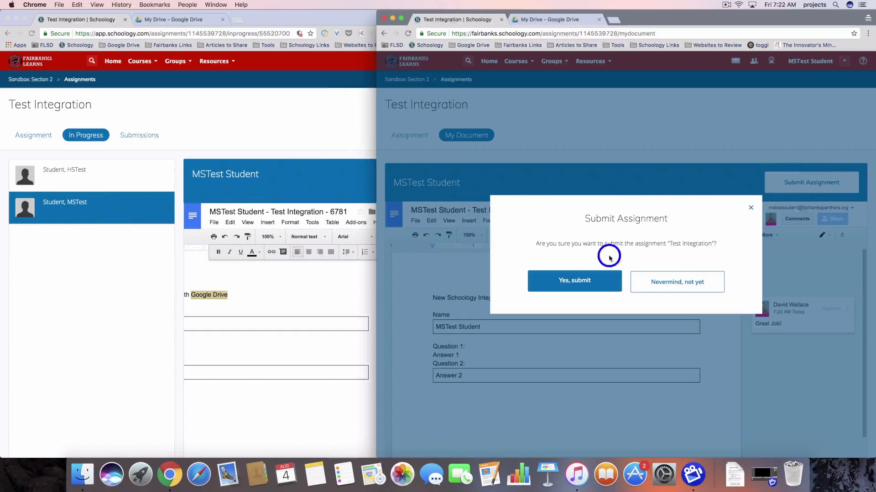
left_click(592, 279)
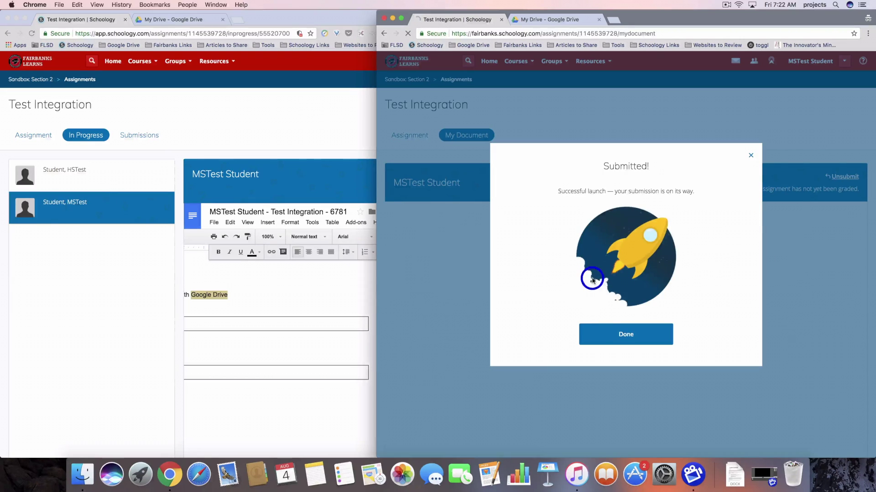
left_click(602, 331)
left_click(53, 252)
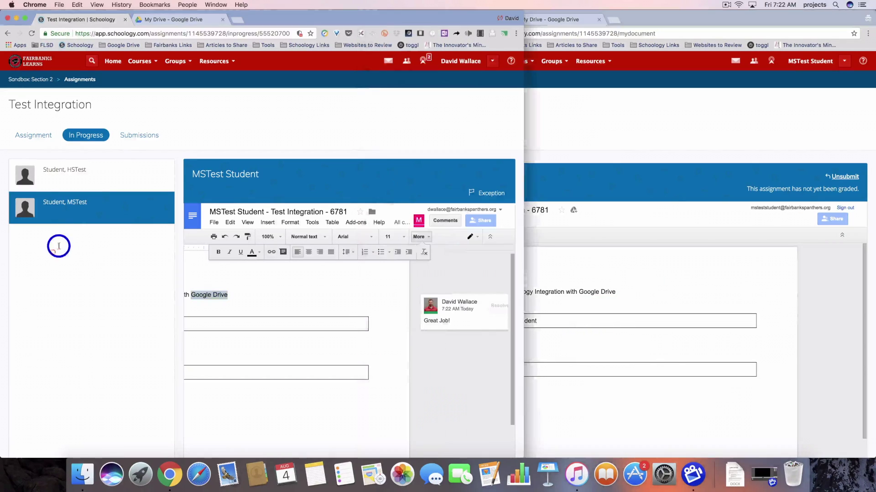
left_click(137, 135)
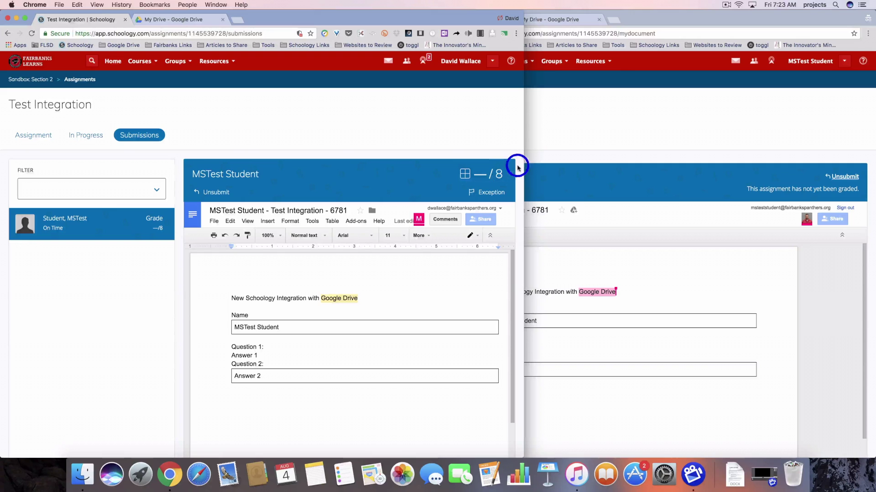
Rate both Sample Rubric criteria 4 points Excellent and save the 8/8 grade.
left_click_drag(524, 162, 549, 158)
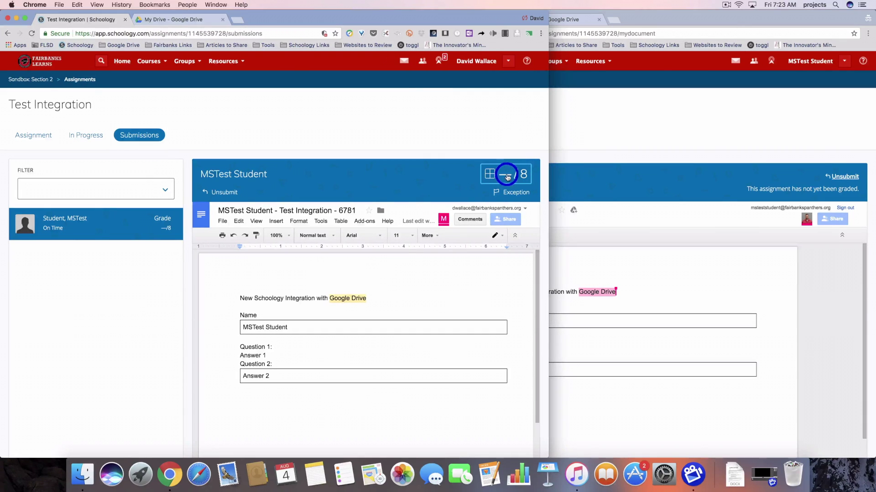
left_click(490, 176)
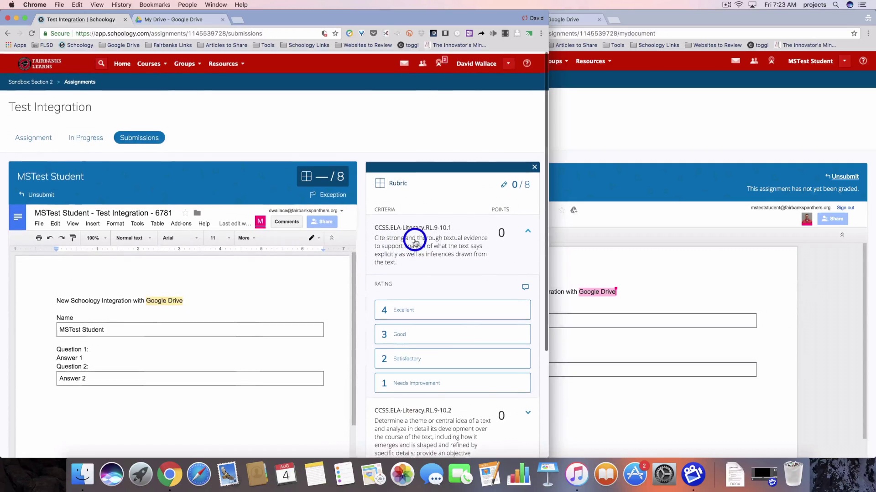
scroll(411, 242, "down", 5)
scroll(415, 242, "up", 5)
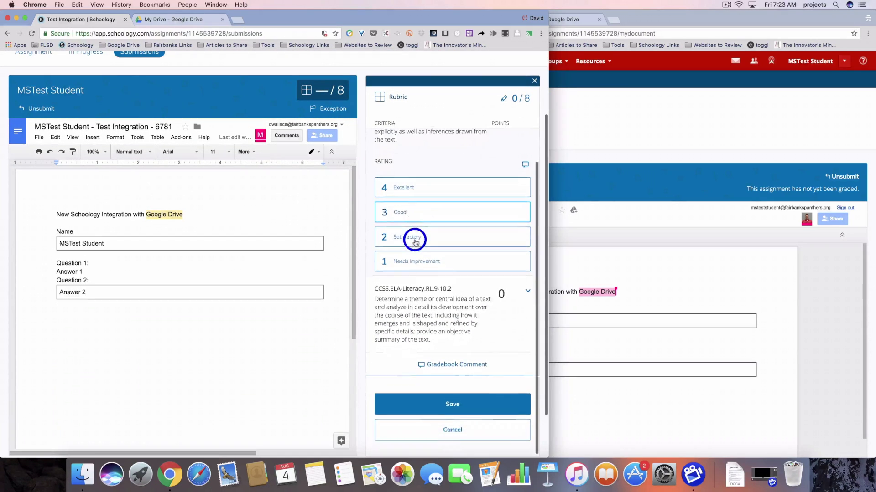
scroll(415, 242, "up", 5)
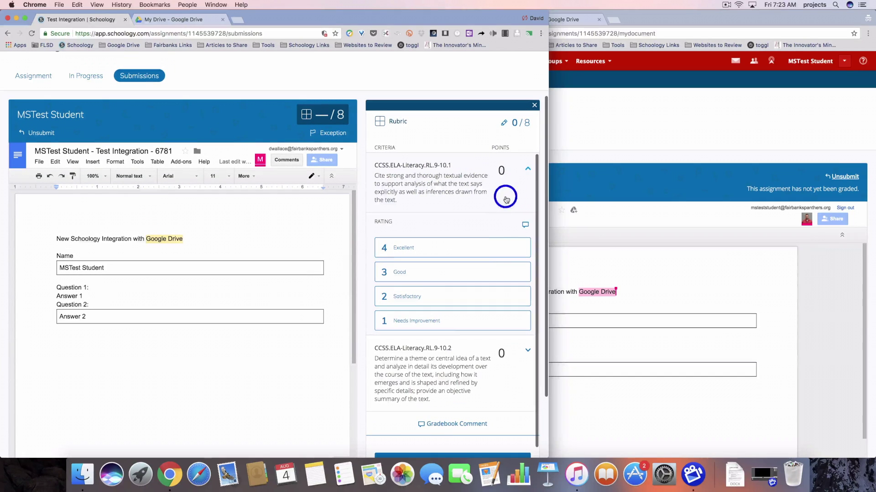
left_click(430, 249)
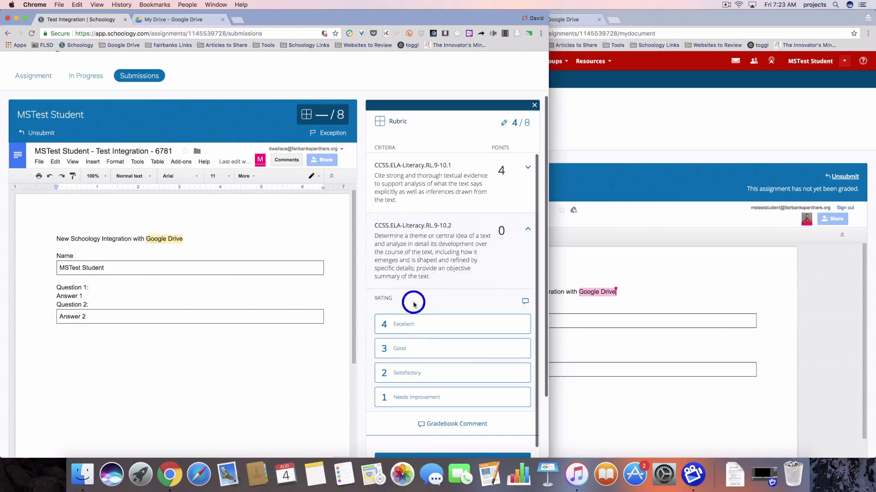
left_click(404, 325)
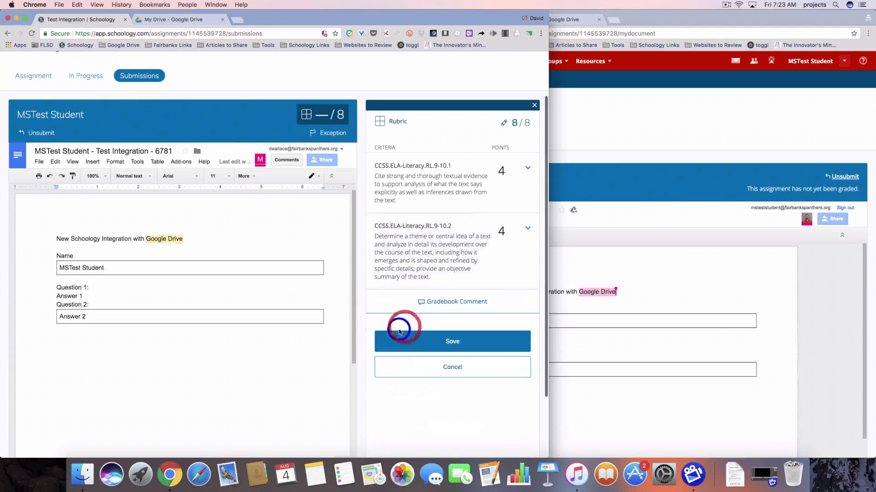
left_click(454, 343)
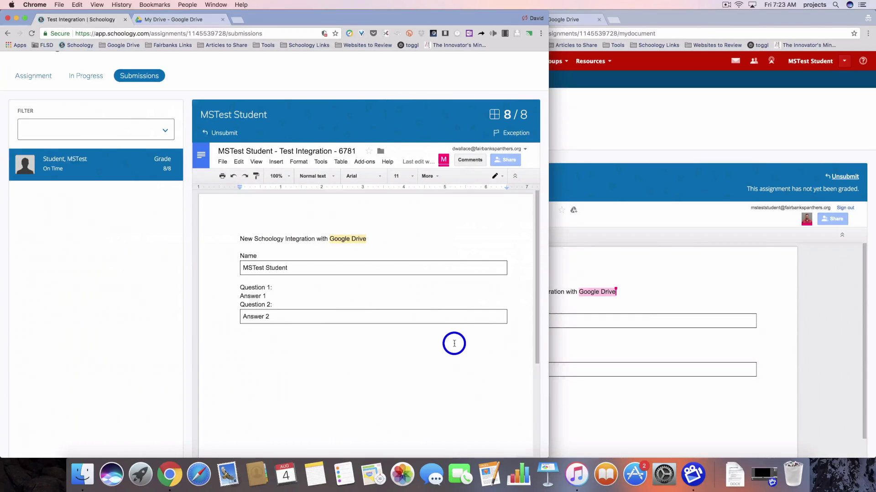
Reload the student's Test Integration page to show the 8/8 grade with both criteria Excellent.
left_click(601, 184)
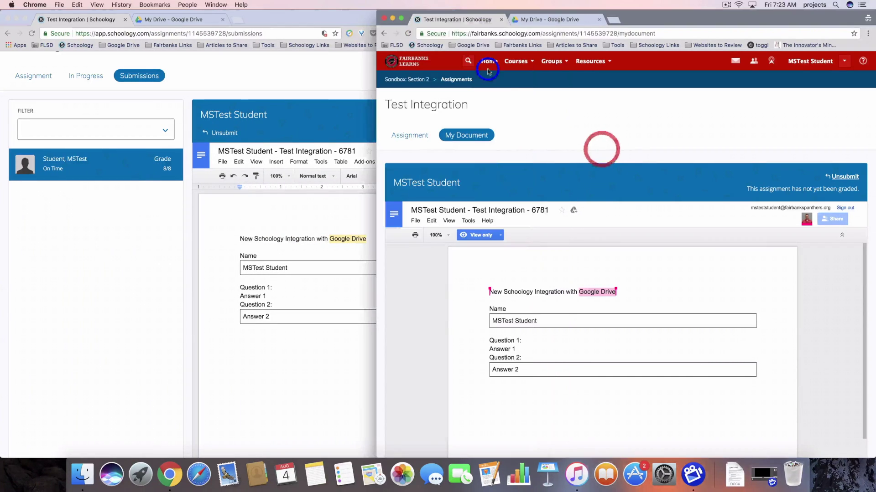
left_click(408, 34)
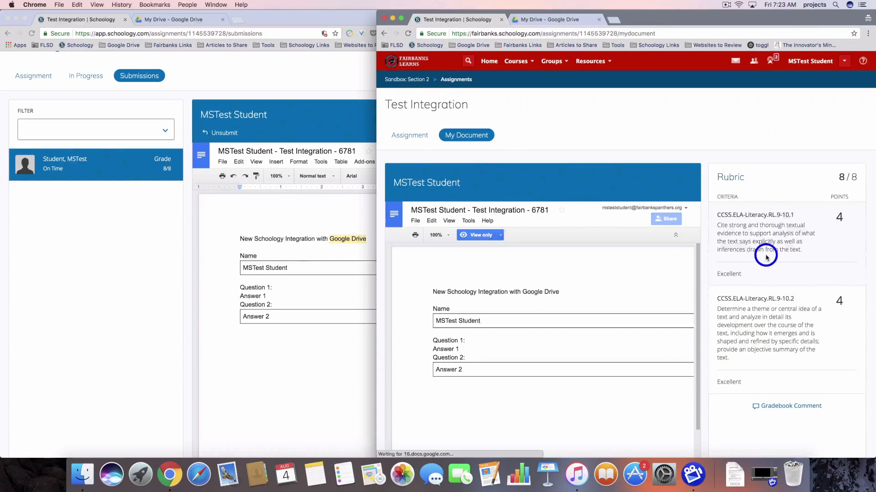
scroll(764, 254, "down", 2)
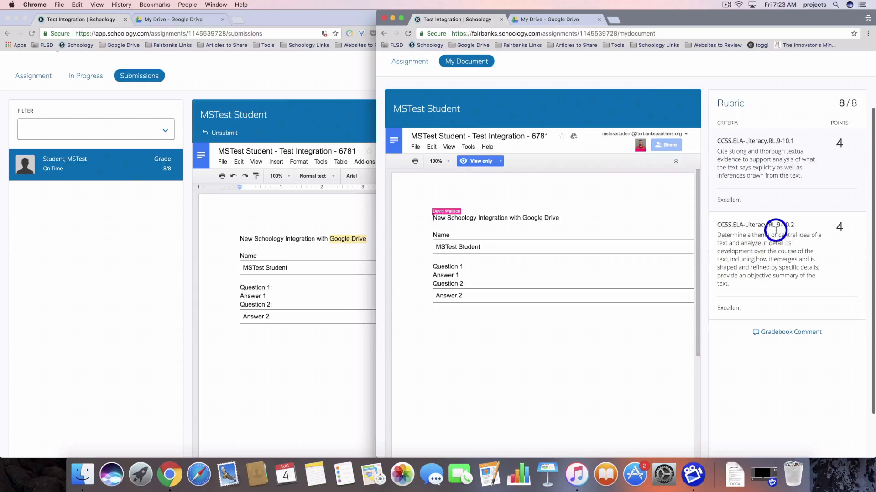
scroll(775, 231, "up", 1)
scroll(775, 231, "down", 1)
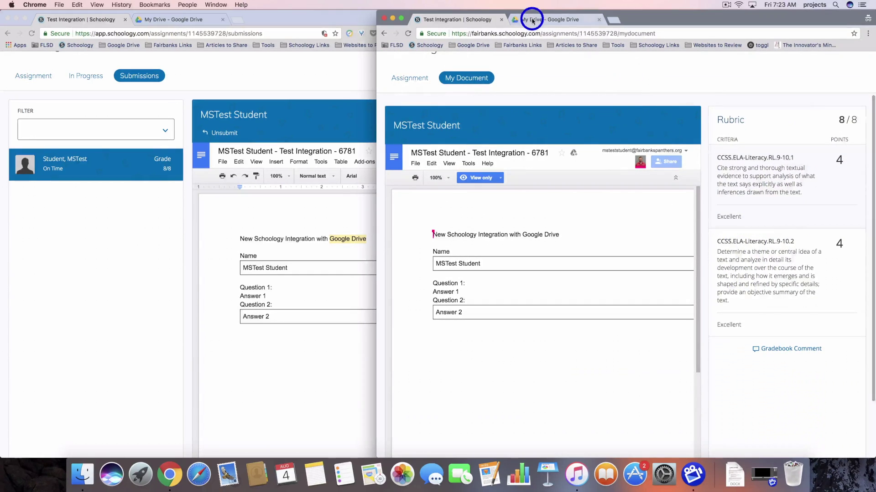
Open the first MSTest Student - Test Integration - 6781 document from Drive's Shared with me.
left_click(527, 19)
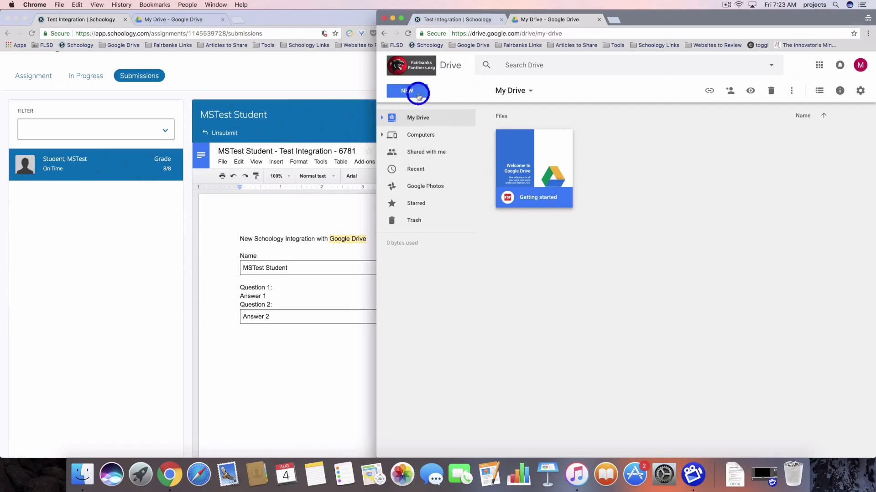
left_click(428, 154)
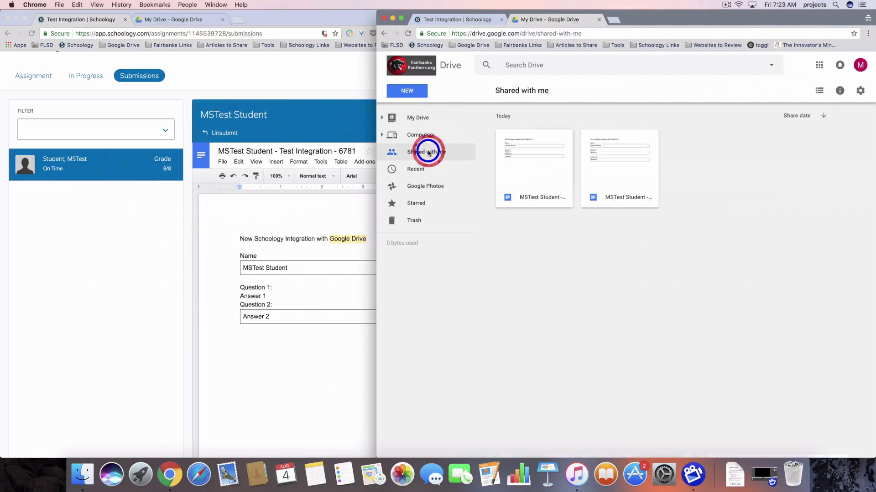
double_click(531, 177)
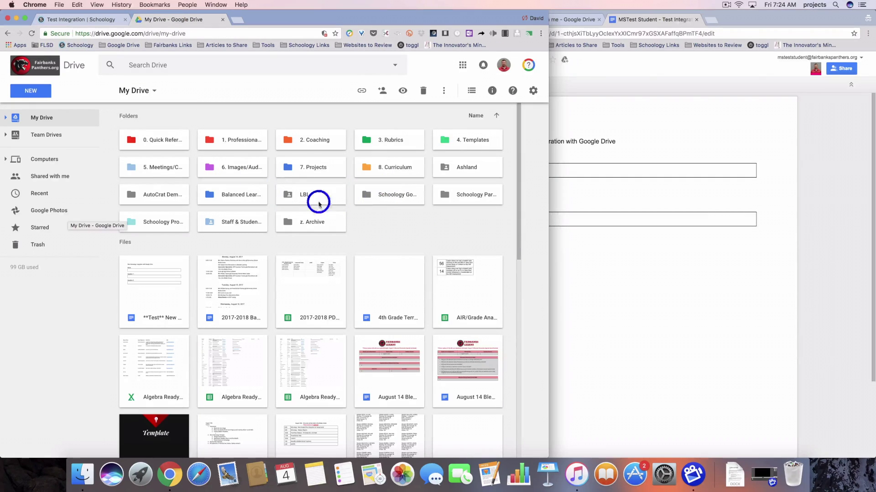
Go through Schoology Google Drive Assignments > Sandbox Section 2 > Test Integration and open the MSTest Student file.
left_click(391, 193)
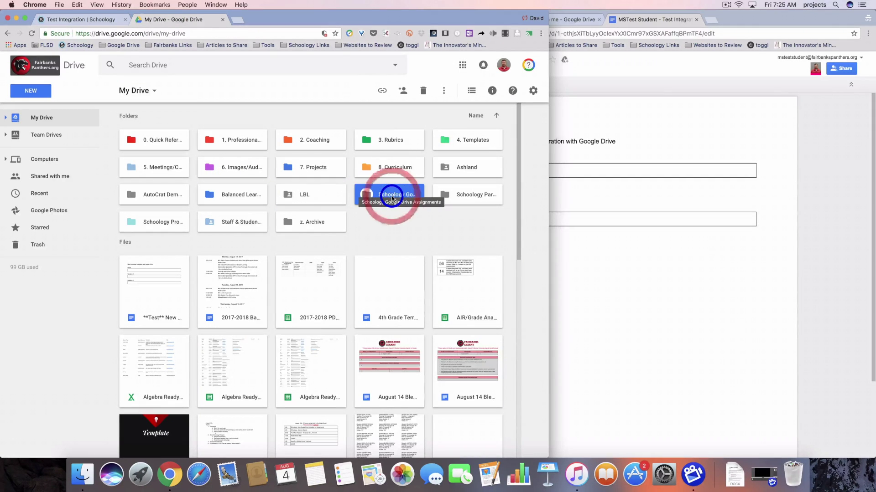
double_click(402, 194)
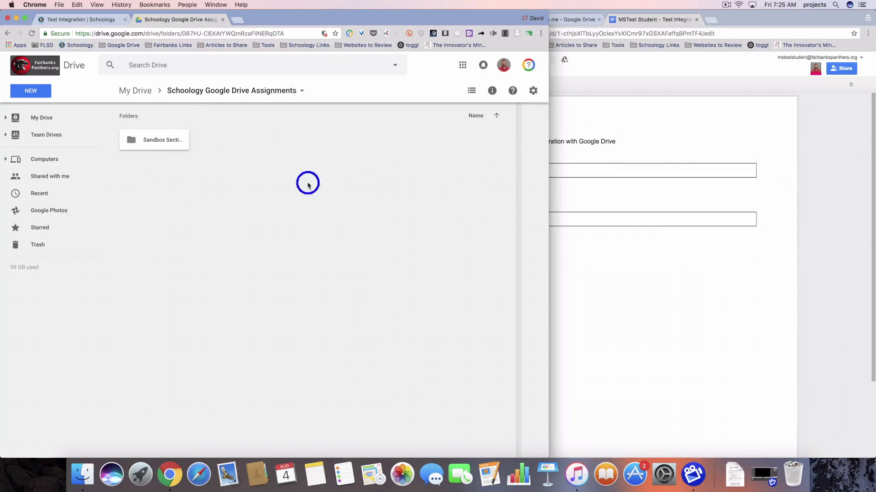
double_click(158, 139)
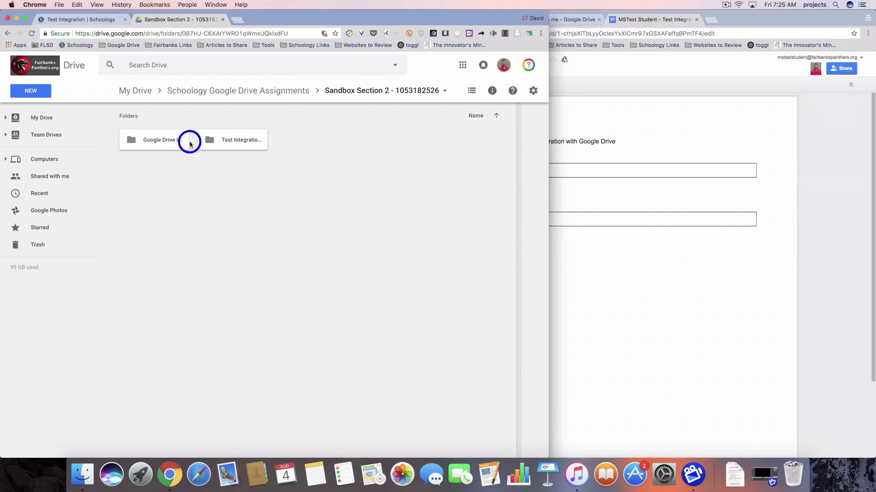
double_click(217, 143)
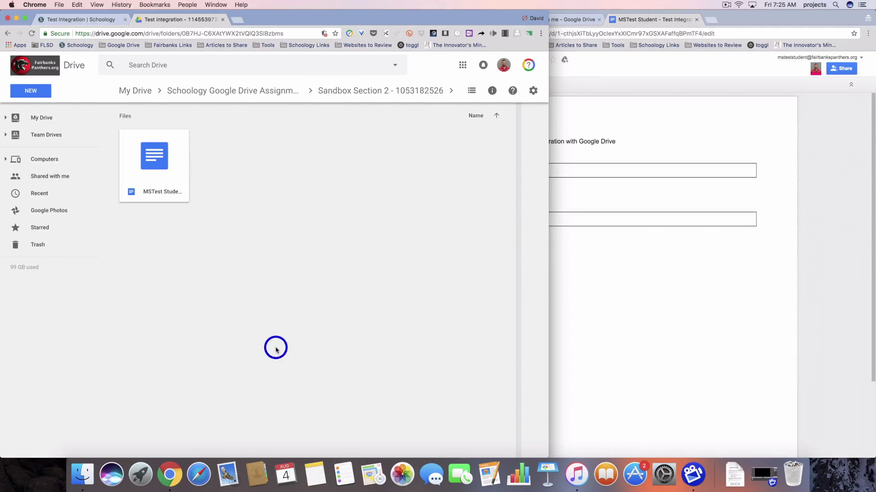
double_click(160, 172)
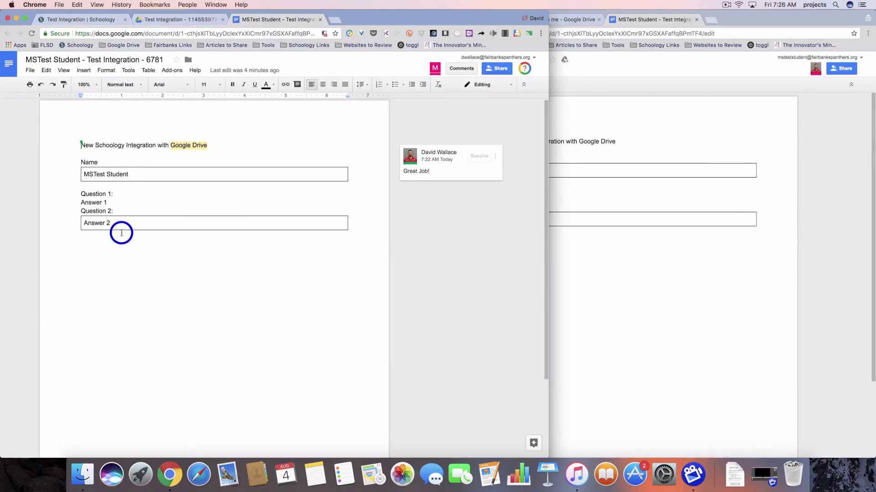
Check in the document's Sharing settings that the student has only view access.
left_click(501, 69)
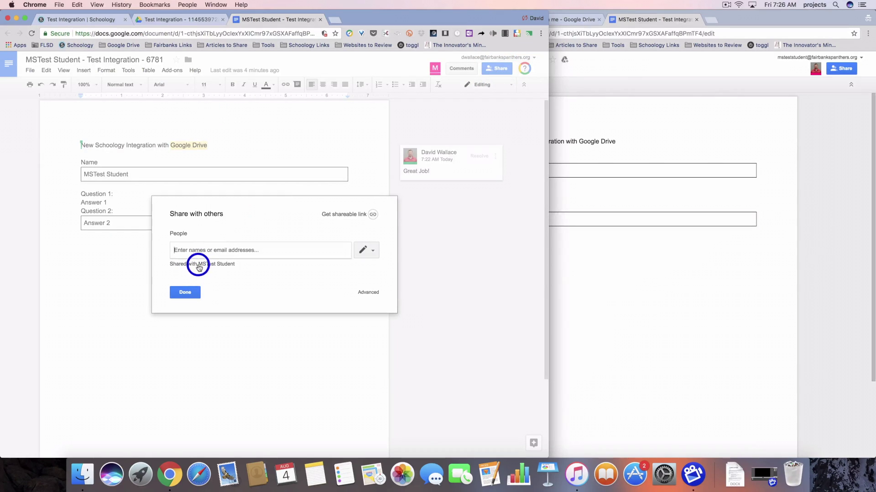
left_click(216, 269)
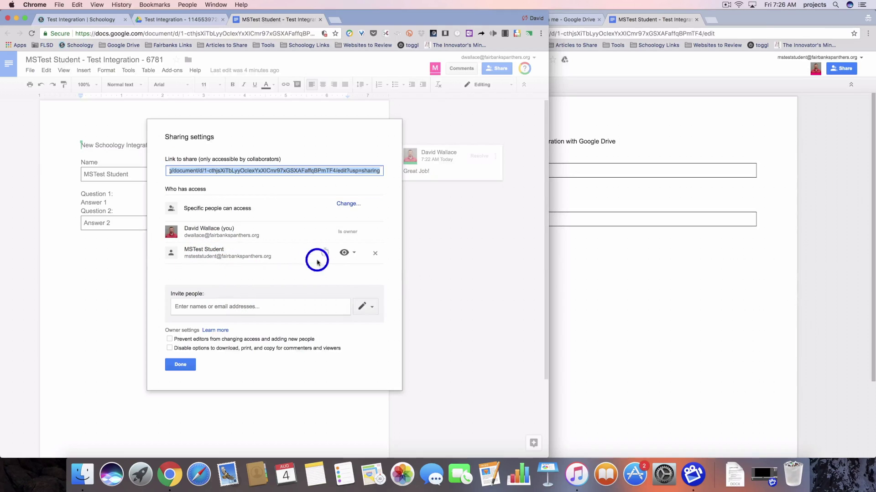
left_click(347, 252)
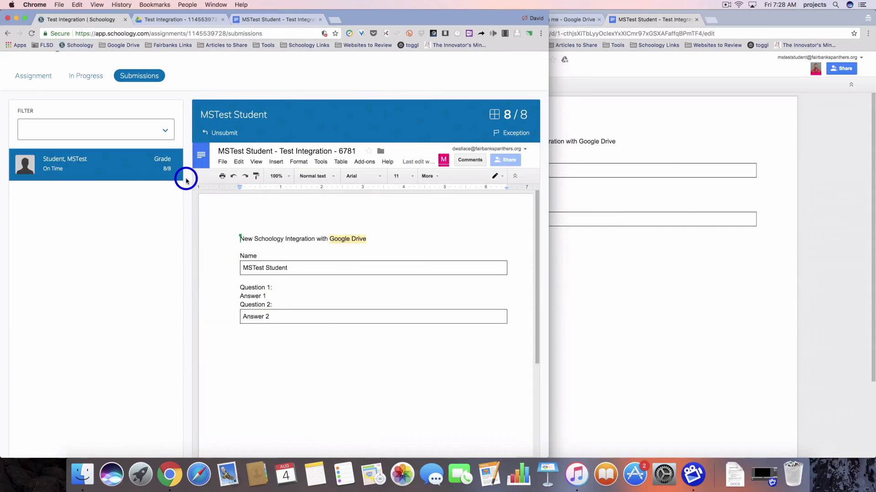
scroll(178, 175, "down", 2)
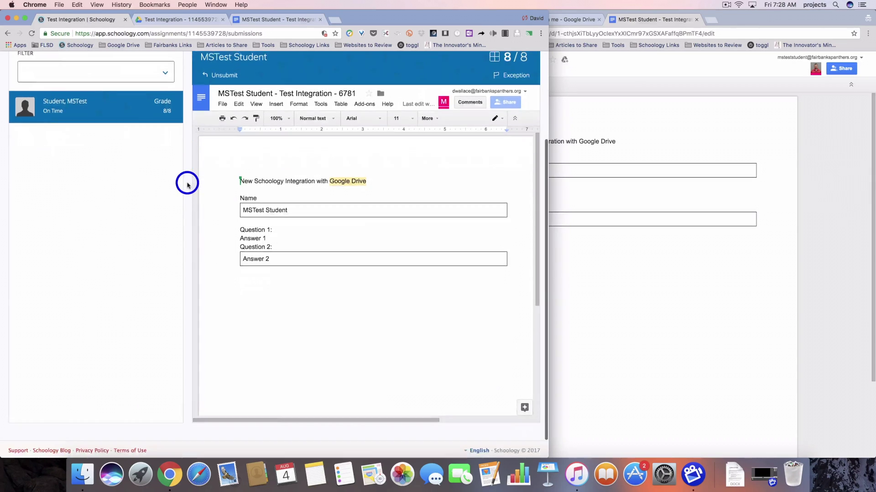
scroll(185, 182, "up", 5)
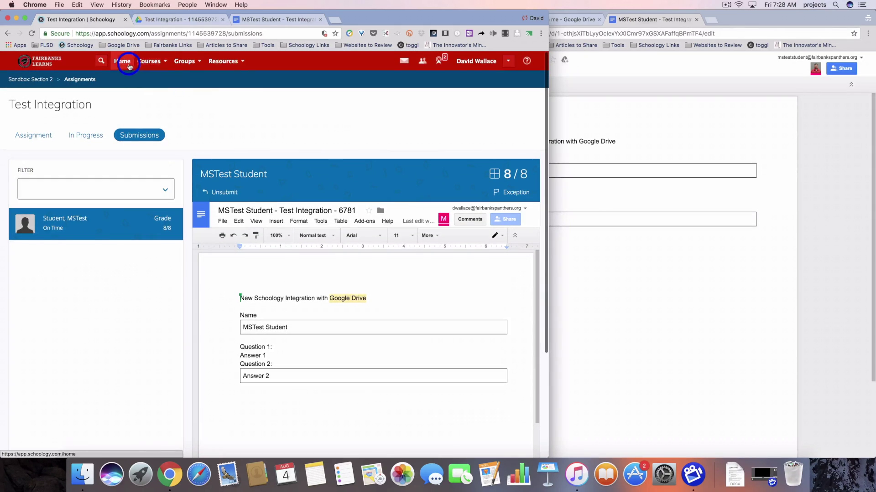